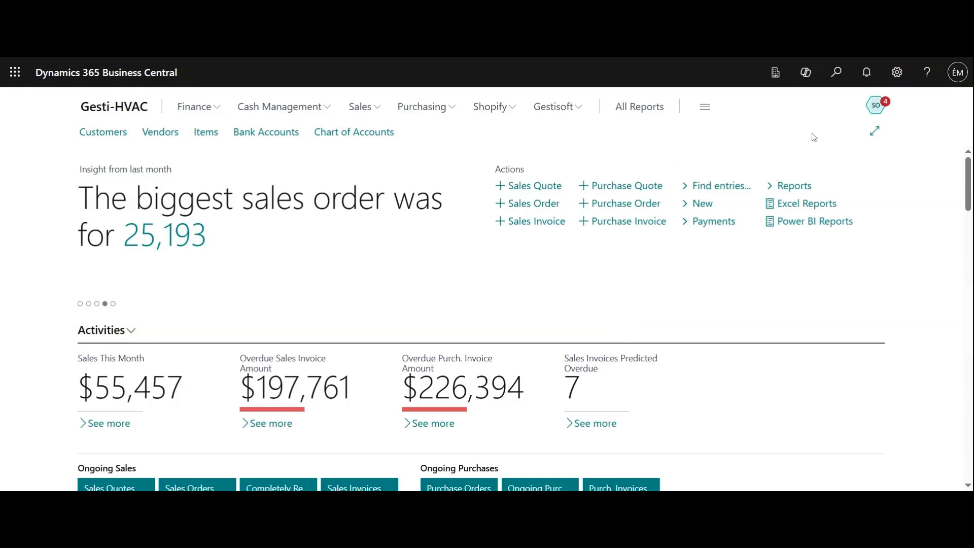
Find and open the Item Ledger Entries page, and look through its entries.
{"action": "left_click", "coordinate": [831, 80]}
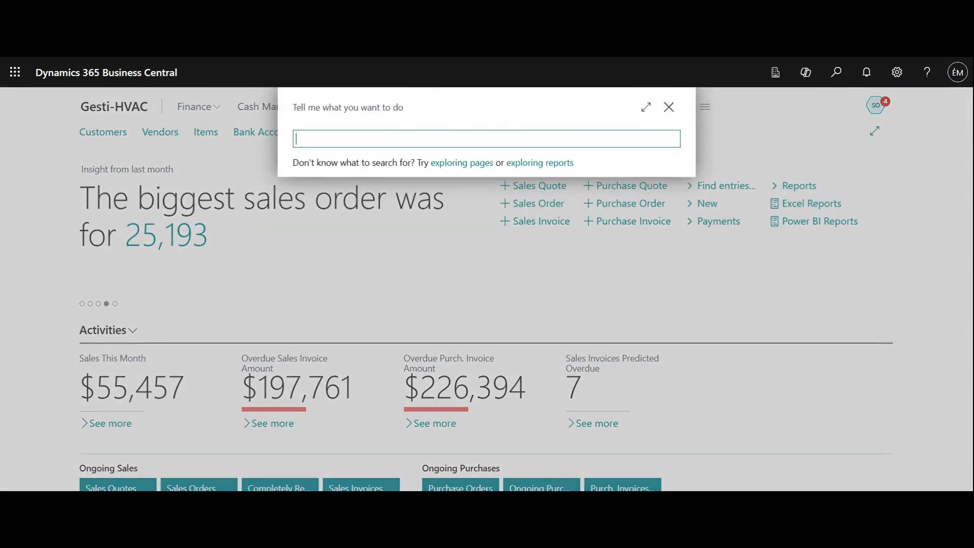
{"action": "type", "text": "item ledger"}
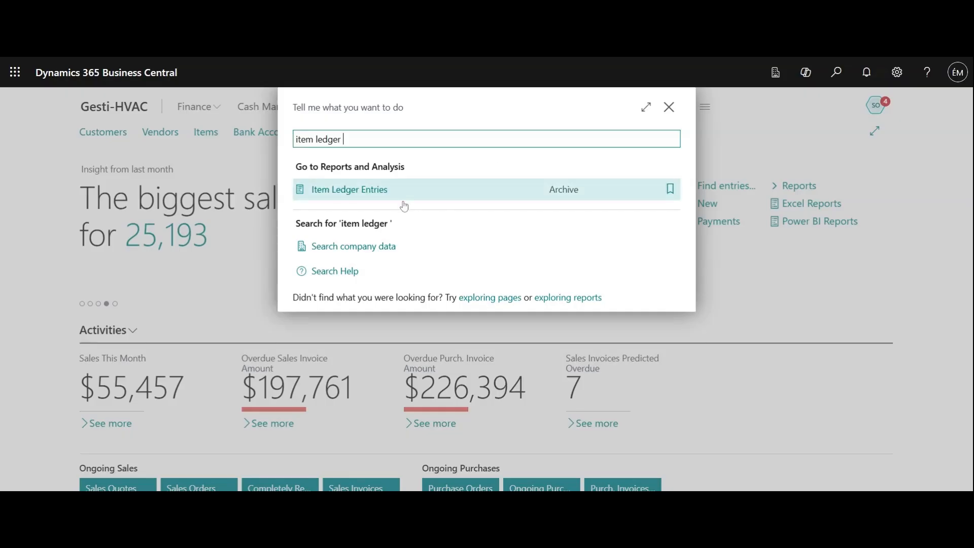
{"action": "left_click", "coordinate": [385, 198]}
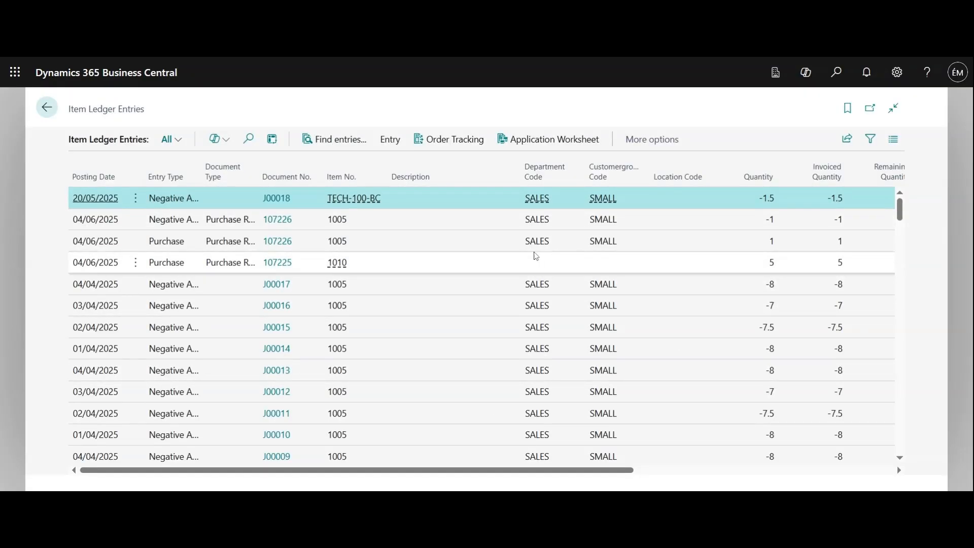
{"action": "scroll", "coordinate": [535, 257], "scroll_direction": "down", "scroll_amount": 10}
{"action": "scroll", "coordinate": [535, 257], "scroll_direction": "down", "scroll_amount": 10}
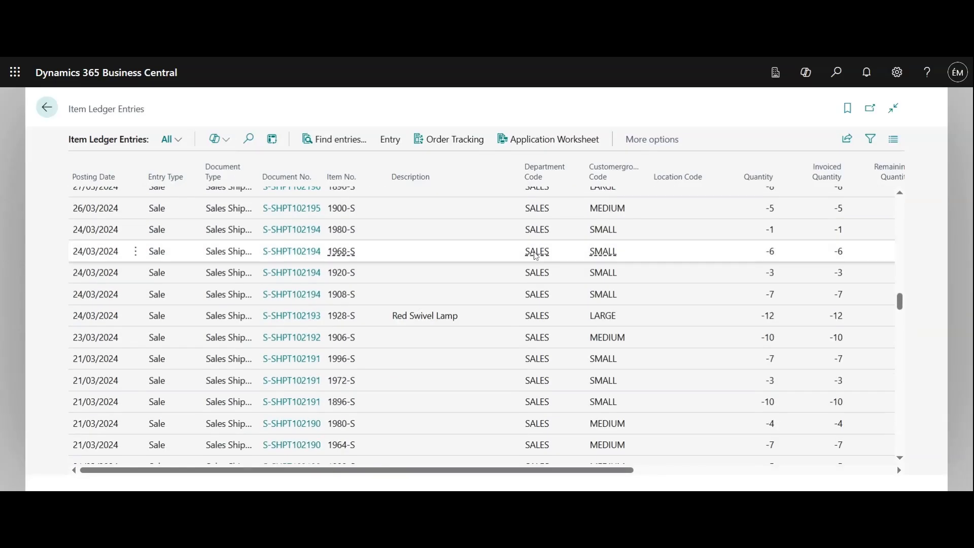
{"action": "scroll", "coordinate": [527, 257], "scroll_direction": "up", "scroll_amount": 20}
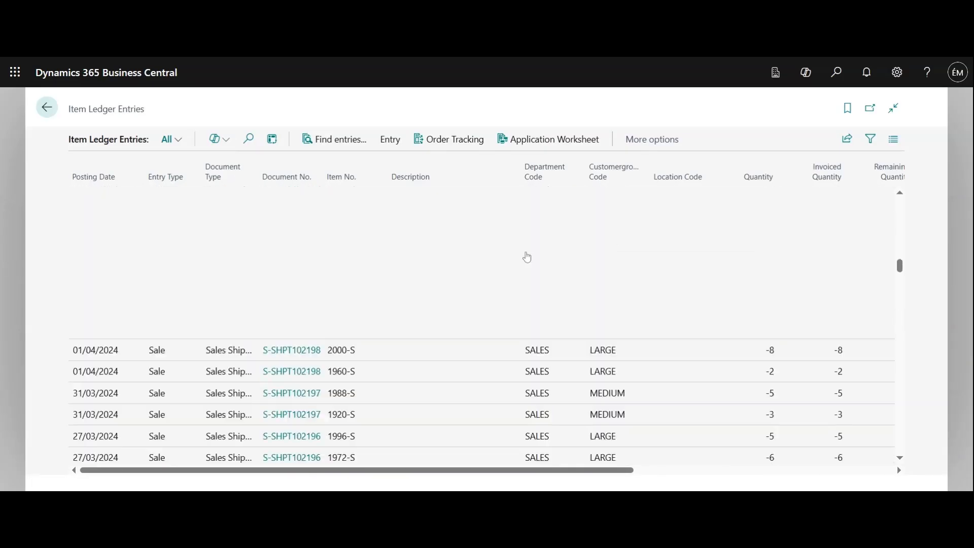
{"action": "scroll", "coordinate": [527, 256], "scroll_direction": "up", "scroll_amount": 2}
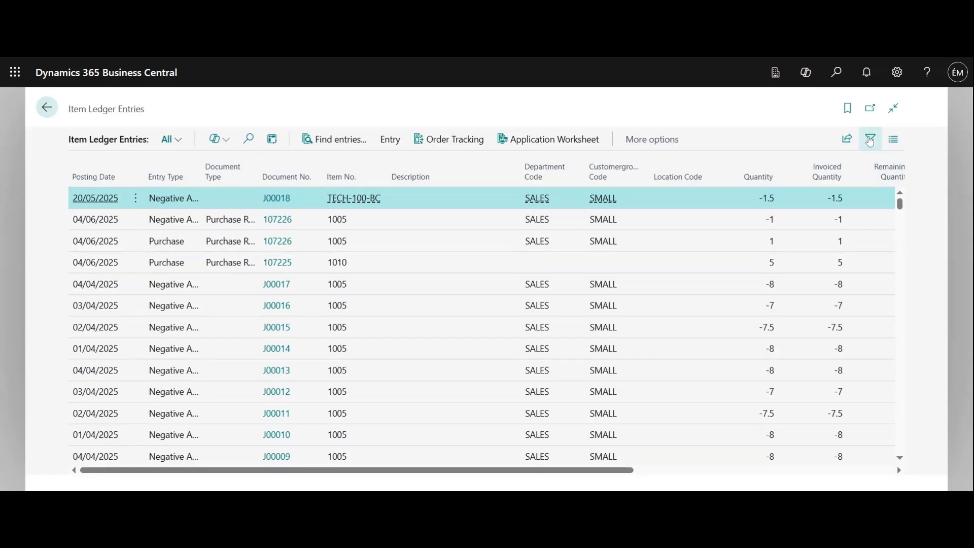
Examine the fields available for filtering the item ledger entries, and the list's sharing options.
{"action": "left_click", "coordinate": [871, 140]}
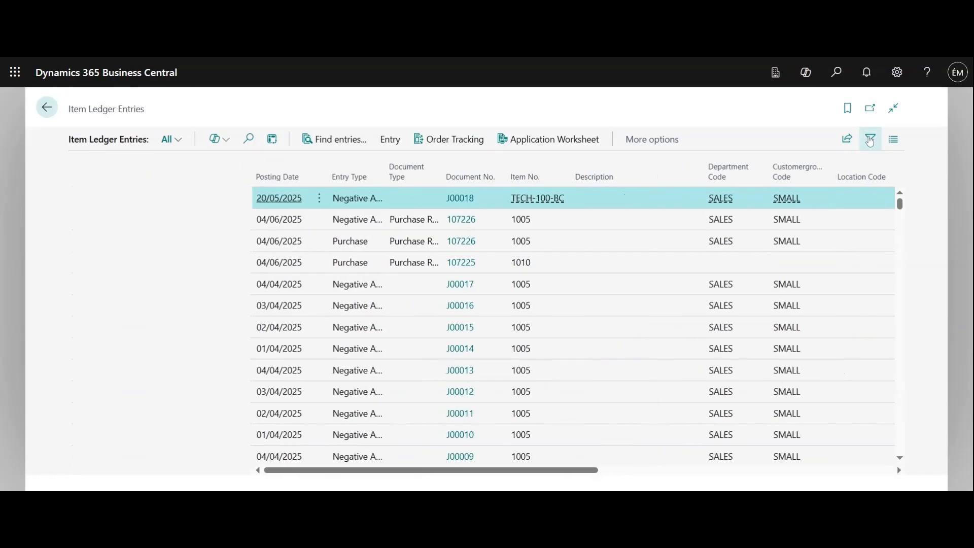
{"action": "left_click", "coordinate": [110, 264]}
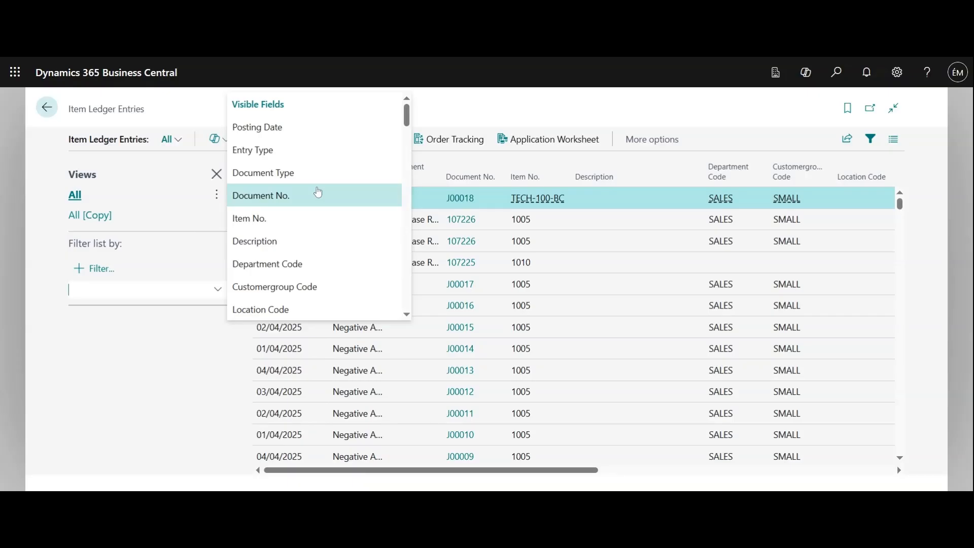
{"action": "scroll", "coordinate": [319, 192], "scroll_direction": "down", "scroll_amount": 4}
{"action": "scroll", "coordinate": [318, 203], "scroll_direction": "down", "scroll_amount": 3}
{"action": "scroll", "coordinate": [318, 202], "scroll_direction": "up", "scroll_amount": 6}
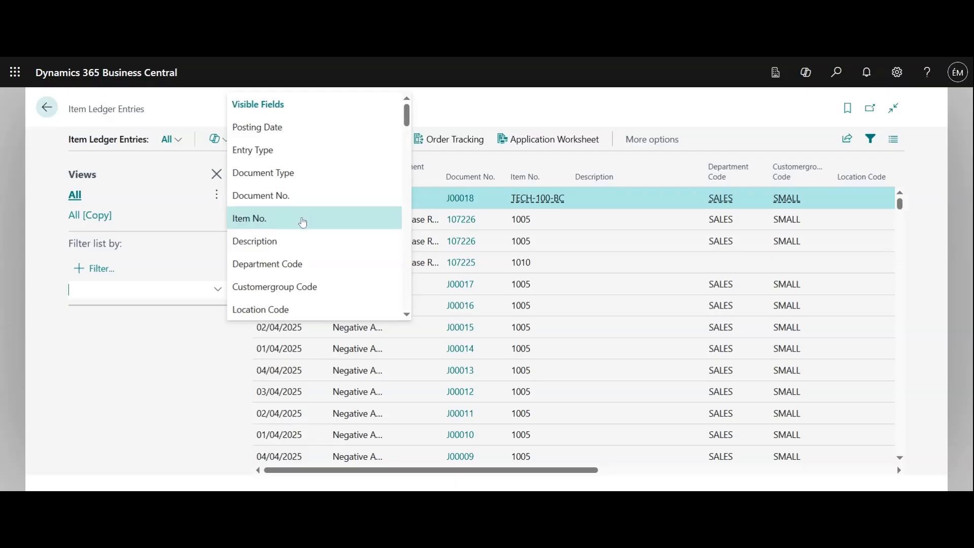
{"action": "scroll", "coordinate": [301, 242], "scroll_direction": "down", "scroll_amount": 2}
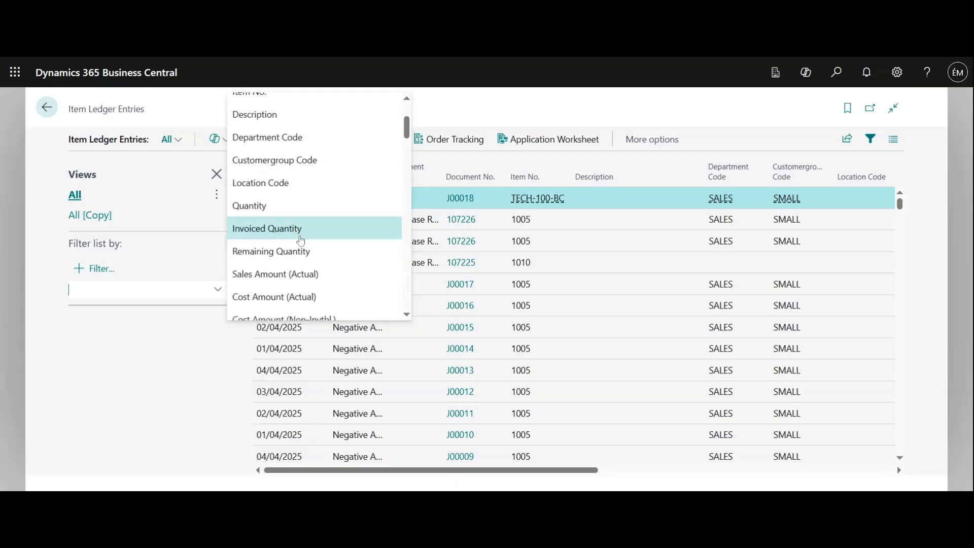
{"action": "scroll", "coordinate": [301, 241], "scroll_direction": "down", "scroll_amount": 6}
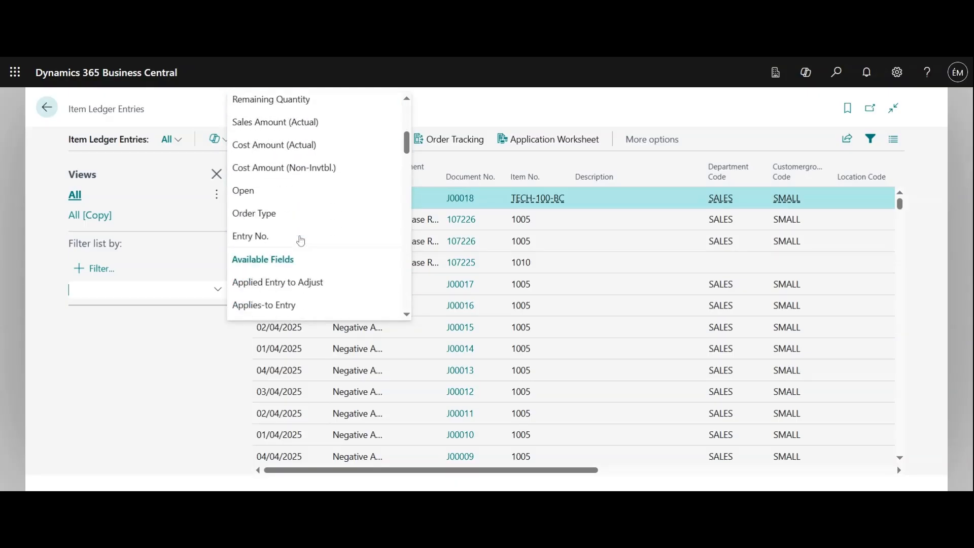
{"action": "scroll", "coordinate": [301, 242], "scroll_direction": "down", "scroll_amount": 13}
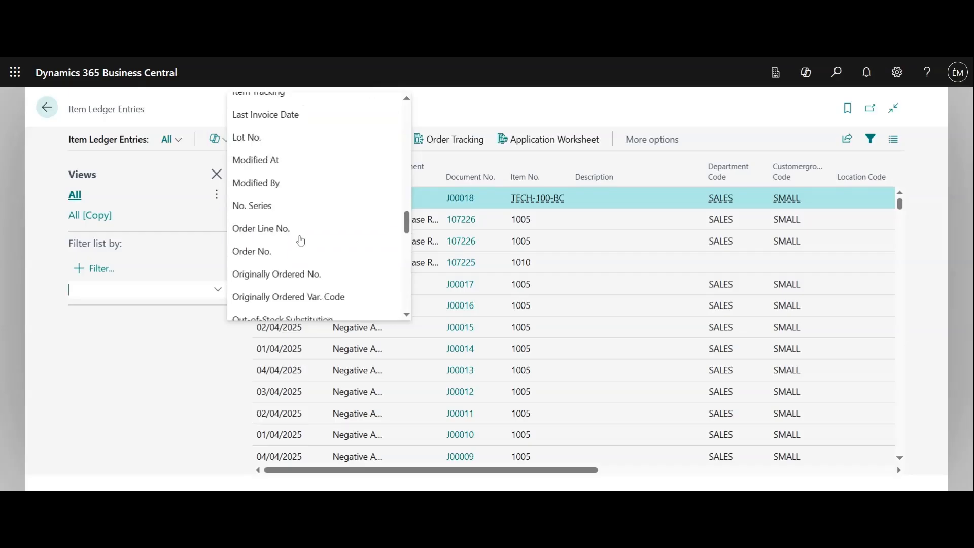
{"action": "scroll", "coordinate": [301, 242], "scroll_direction": "down", "scroll_amount": 6}
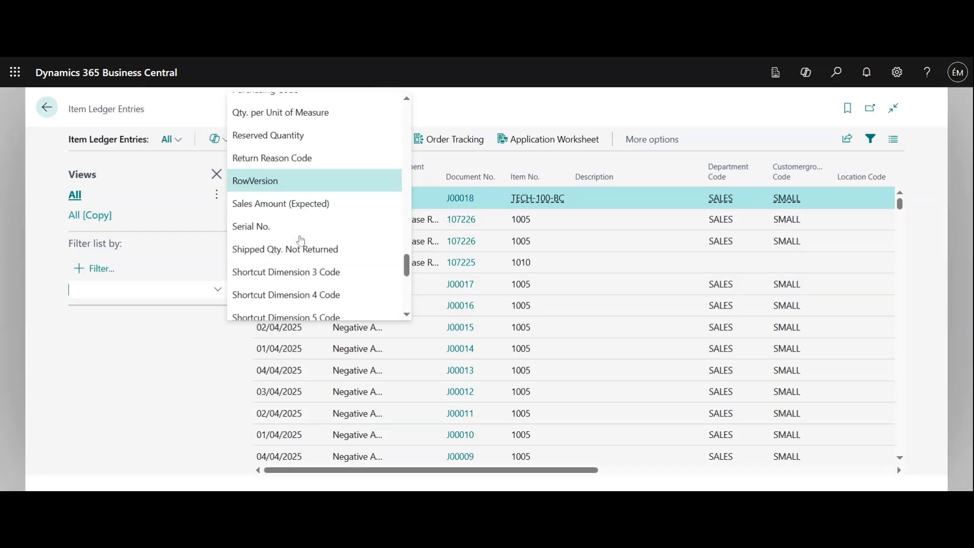
{"action": "scroll", "coordinate": [285, 227], "scroll_direction": "down", "scroll_amount": 3}
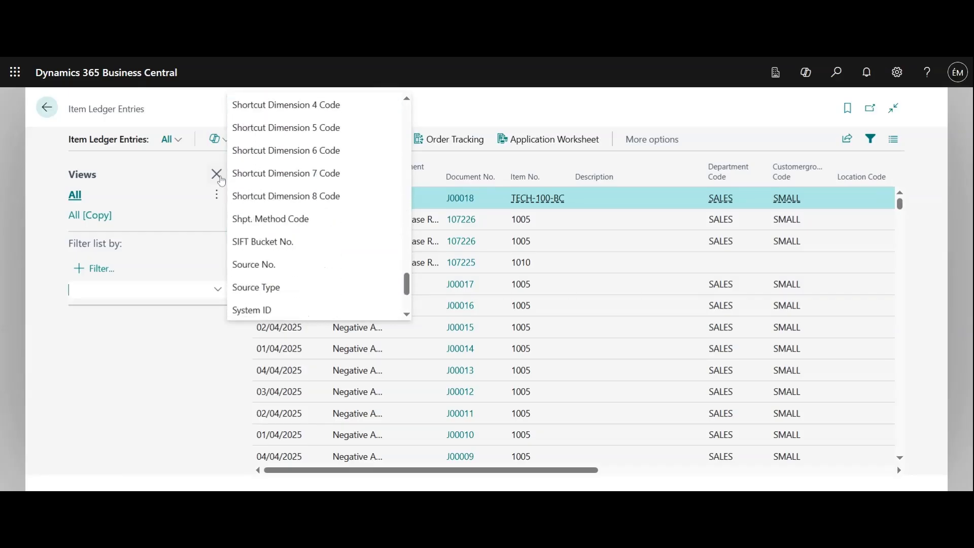
{"action": "left_click", "coordinate": [217, 175]}
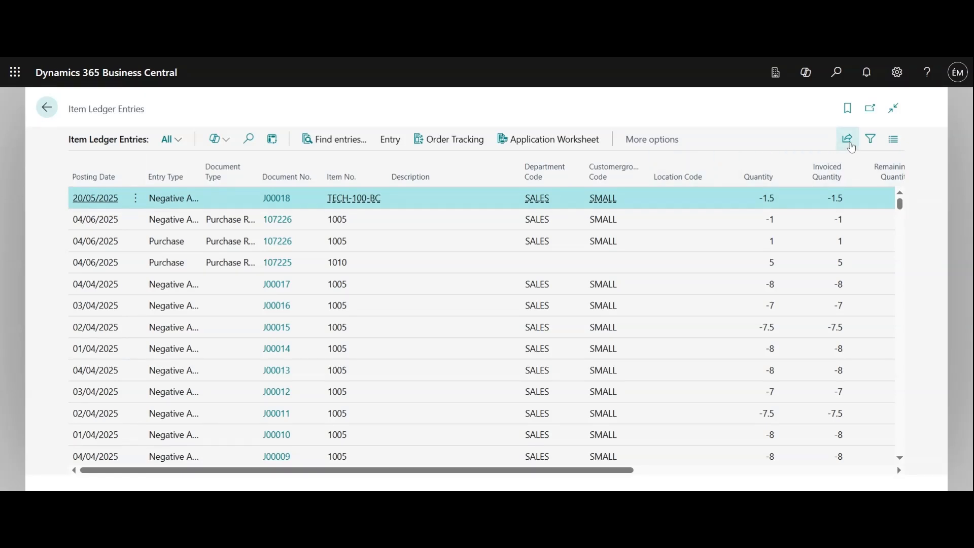
{"action": "left_click", "coordinate": [847, 140]}
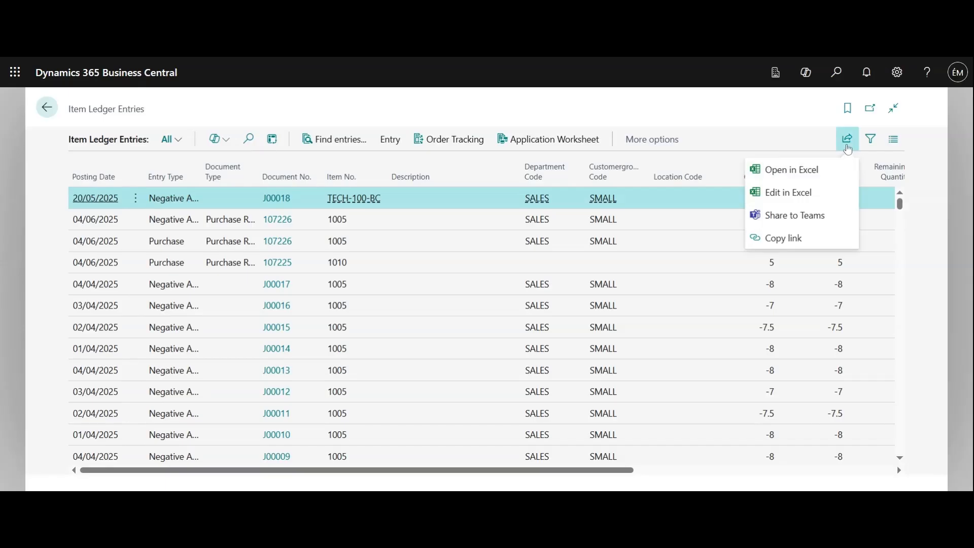
{"action": "left_click", "coordinate": [848, 145]}
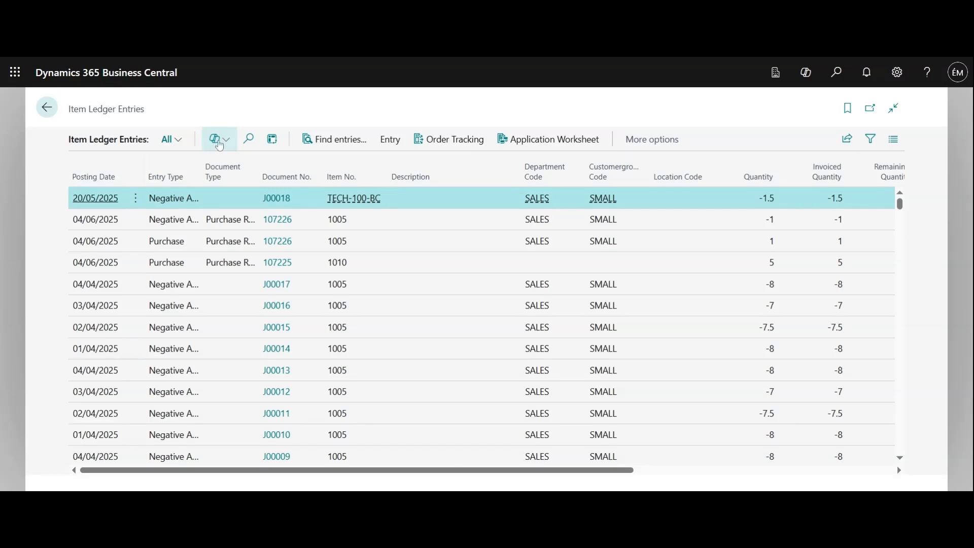
Have Copilot analyse the item ledger entries with the prompt "What are the top selling itemps".
{"action": "left_click", "coordinate": [219, 145]}
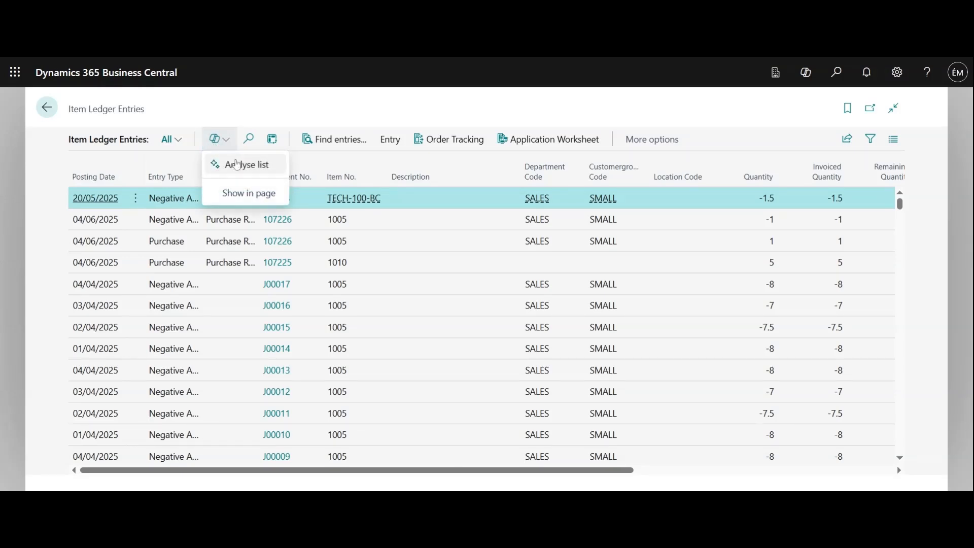
{"action": "left_click", "coordinate": [278, 186]}
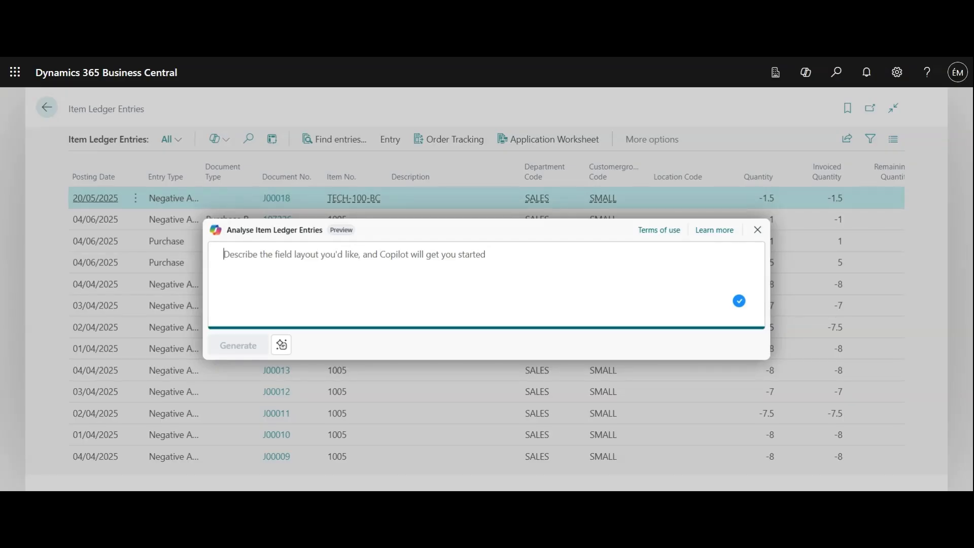
{"action": "type", "text": "What are the t"}
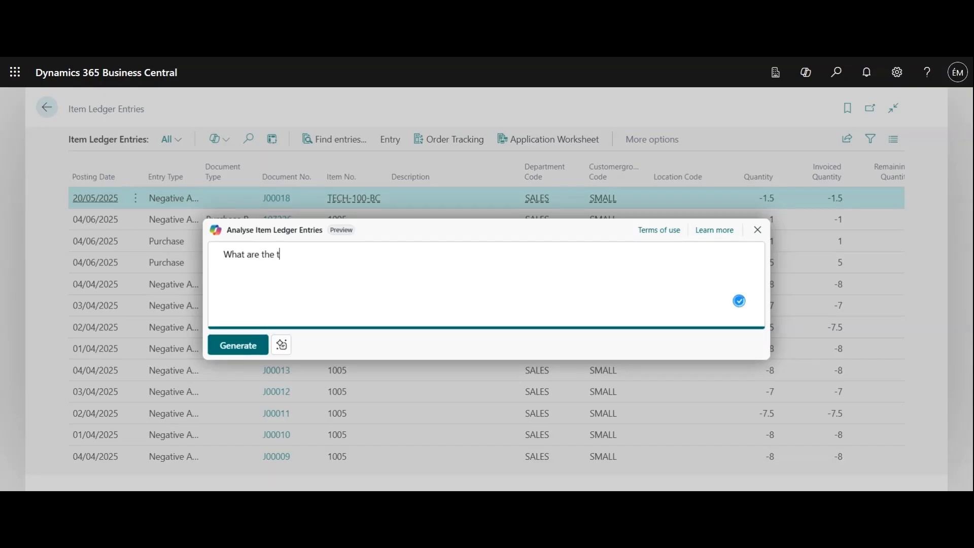
{"action": "type", "text": "op selling itemps"}
{"action": "left_click", "coordinate": [251, 345]}
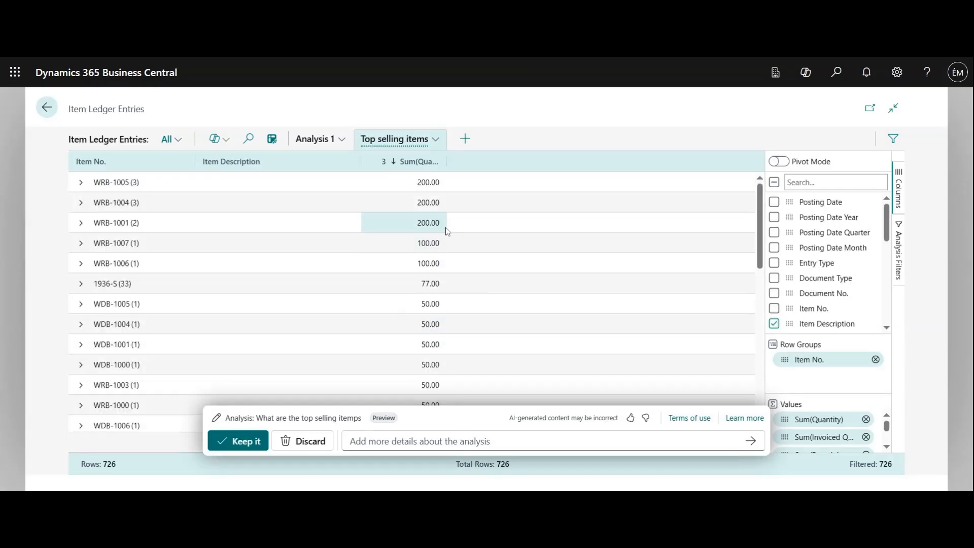
Review the generated top selling items analysis, including the entries grouped under item WRB-1005 and the options for managing the analysis.
{"action": "scroll", "coordinate": [444, 239], "scroll_direction": "down", "scroll_amount": 5}
{"action": "scroll", "coordinate": [446, 235], "scroll_direction": "down", "scroll_amount": 5}
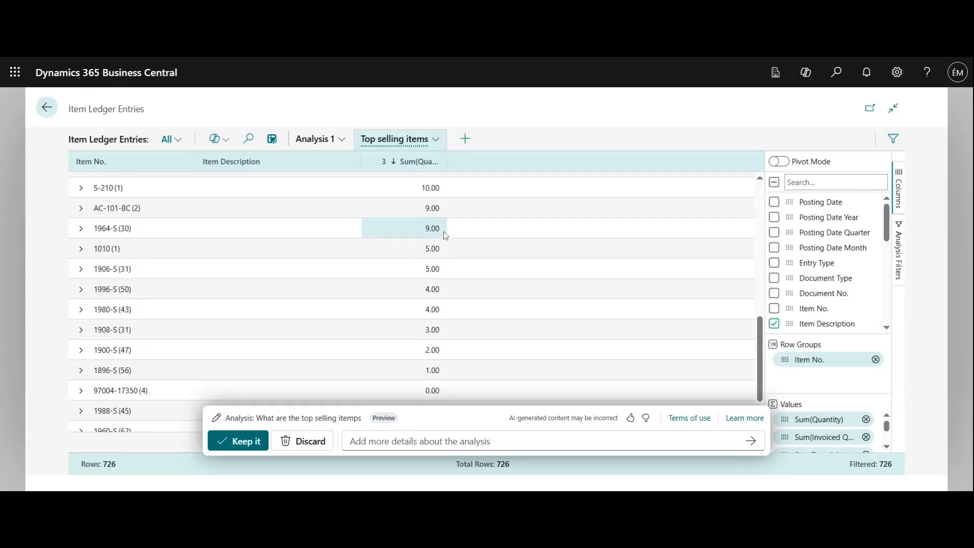
{"action": "scroll", "coordinate": [444, 249], "scroll_direction": "up", "scroll_amount": 8}
{"action": "scroll", "coordinate": [444, 253], "scroll_direction": "up", "scroll_amount": 3}
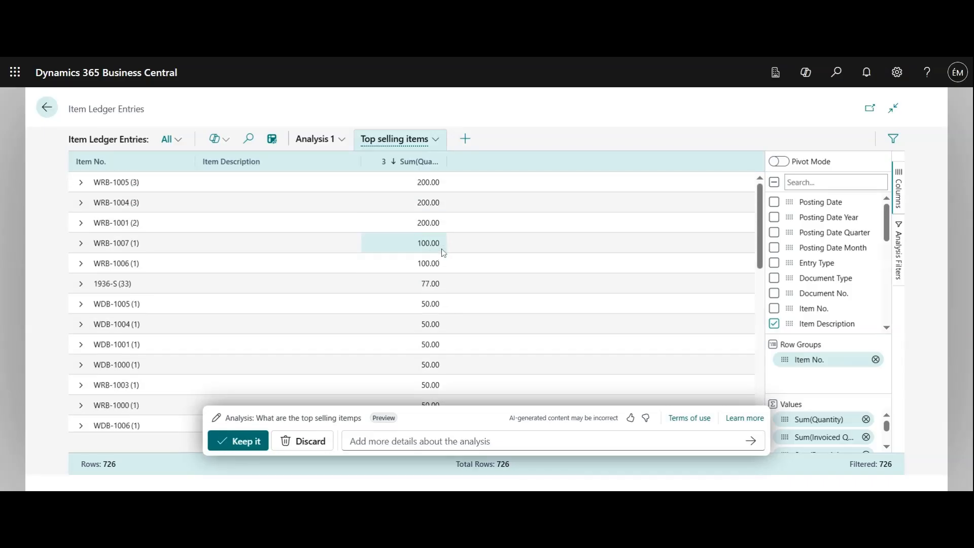
{"action": "left_click", "coordinate": [81, 184]}
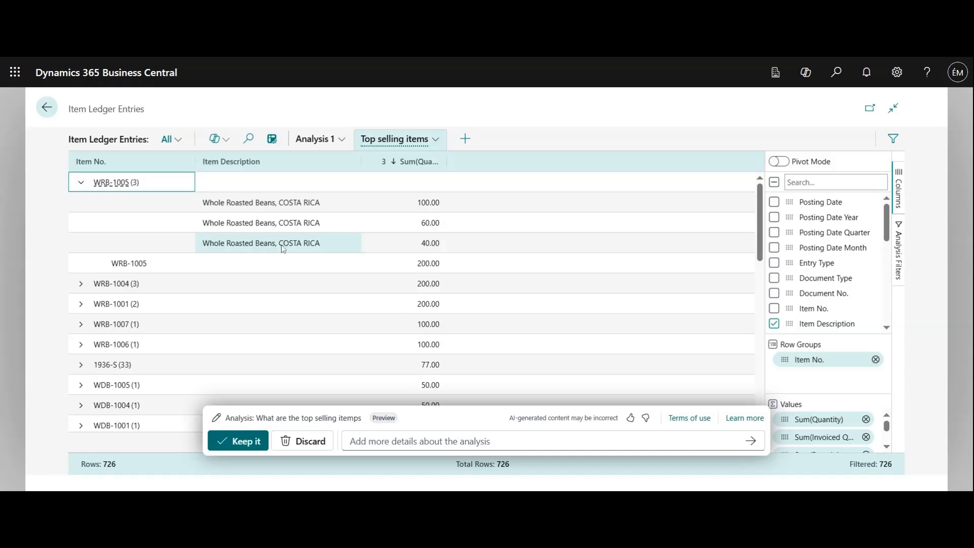
{"action": "left_click", "coordinate": [82, 184]}
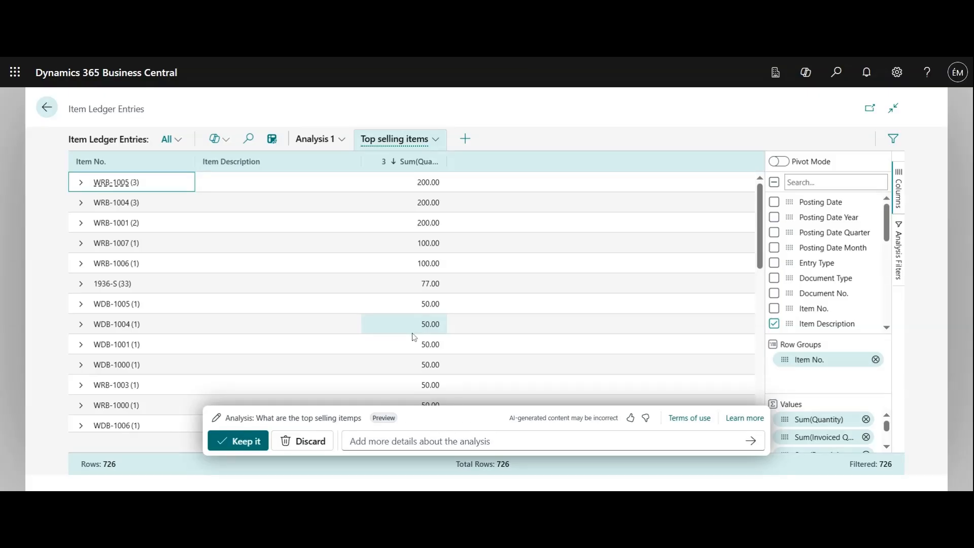
{"action": "left_click", "coordinate": [387, 144]}
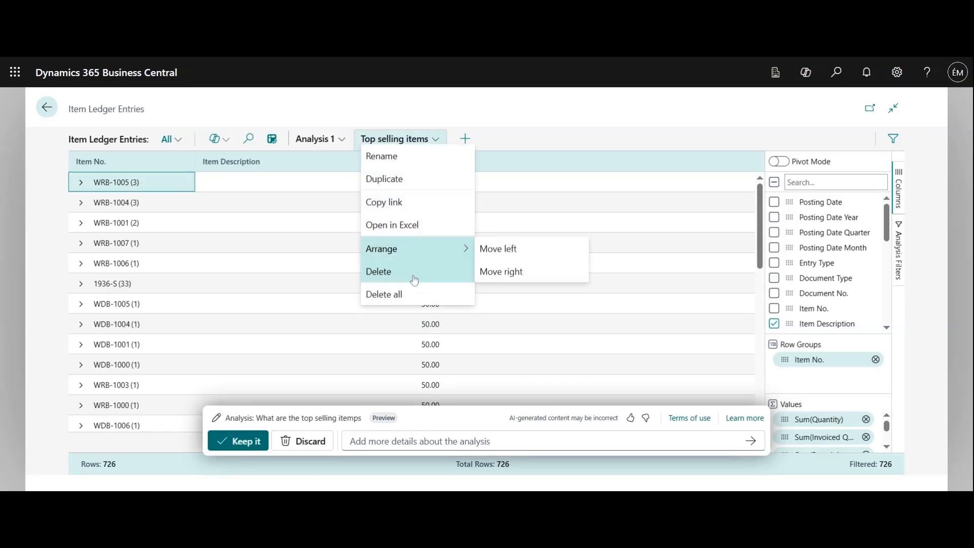
{"action": "key", "text": "Escape"}
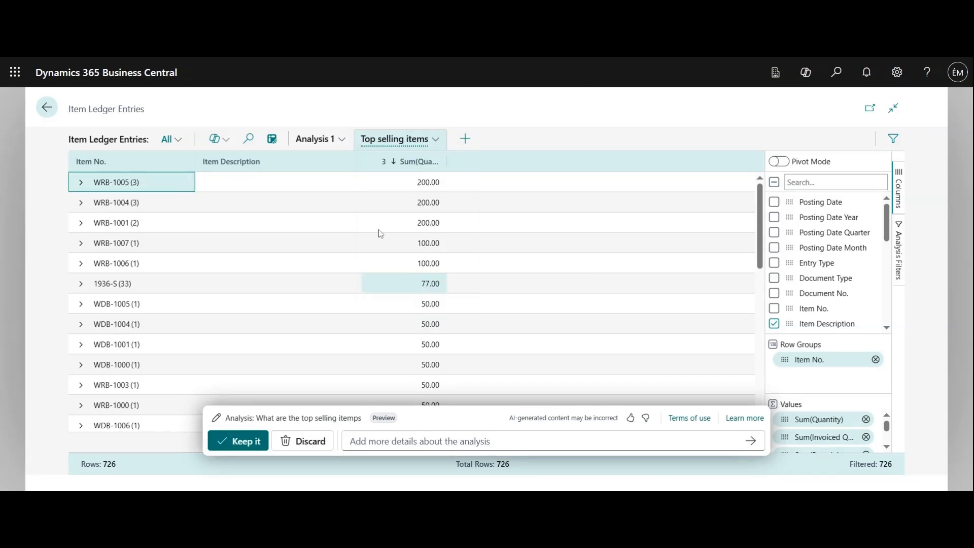
Leave the Copilot analysis, reopen the item ledger entries in analysis mode and turn off Pivot Mode.
{"action": "left_click", "coordinate": [275, 141]}
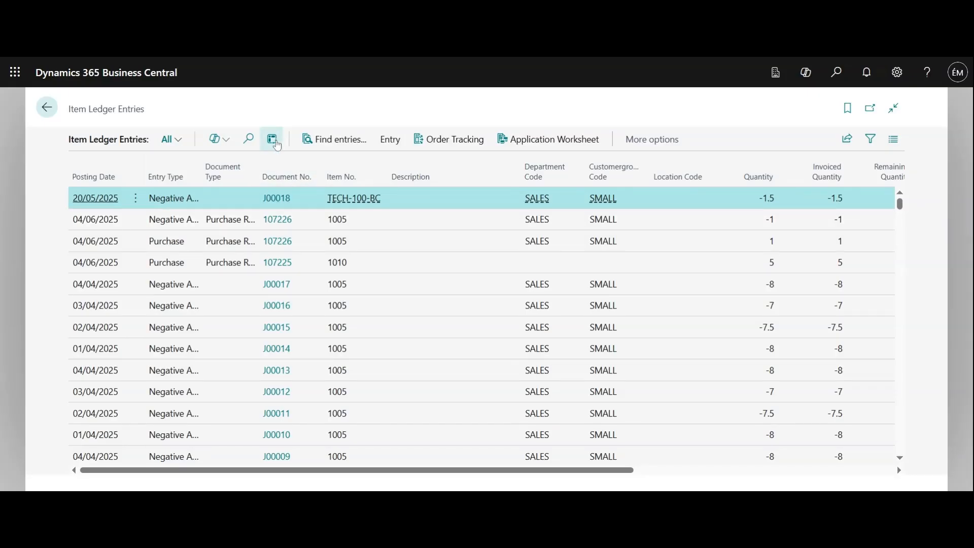
{"action": "left_click", "coordinate": [277, 146]}
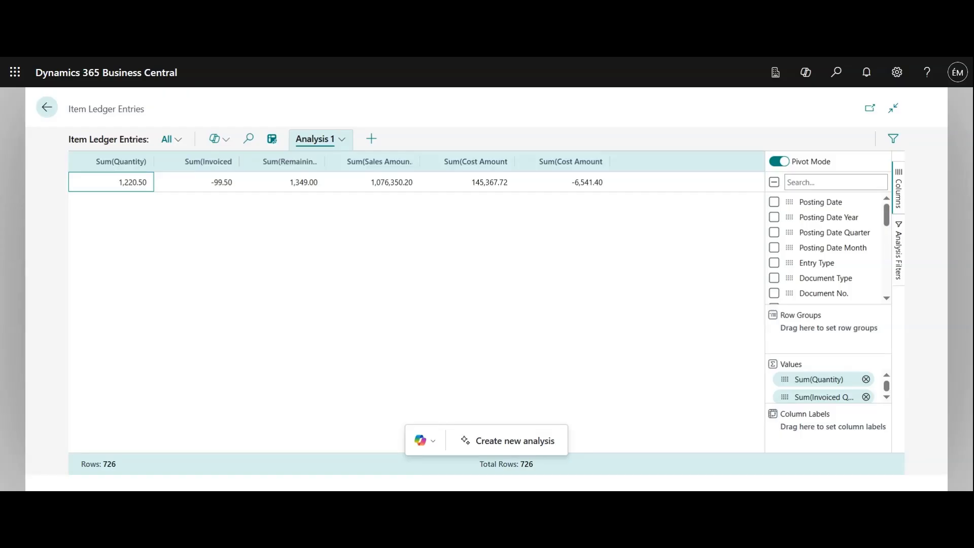
{"action": "left_click", "coordinate": [780, 162]}
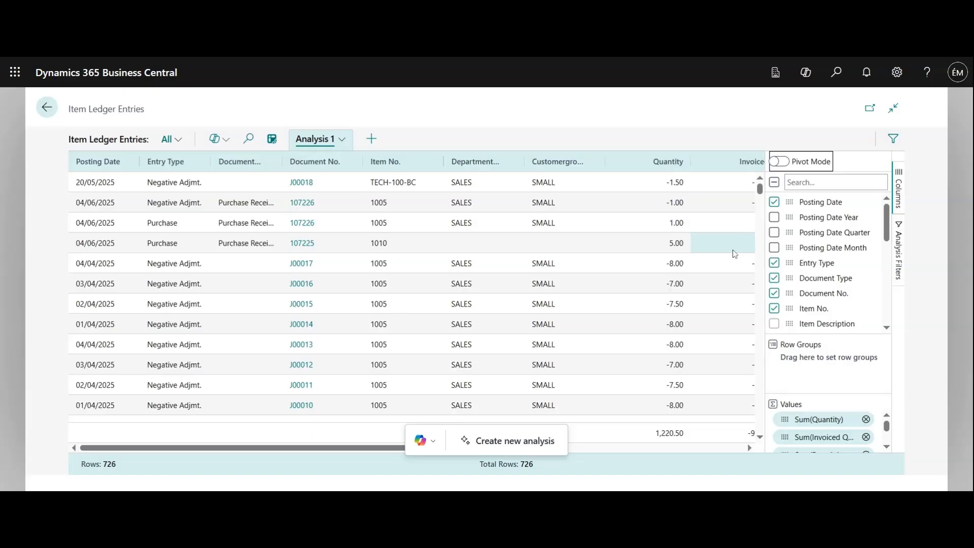
Look through the analysis rows and try out the Posting Date Month column, hiding it again.
{"action": "scroll", "coordinate": [655, 309], "scroll_direction": "down", "scroll_amount": 8}
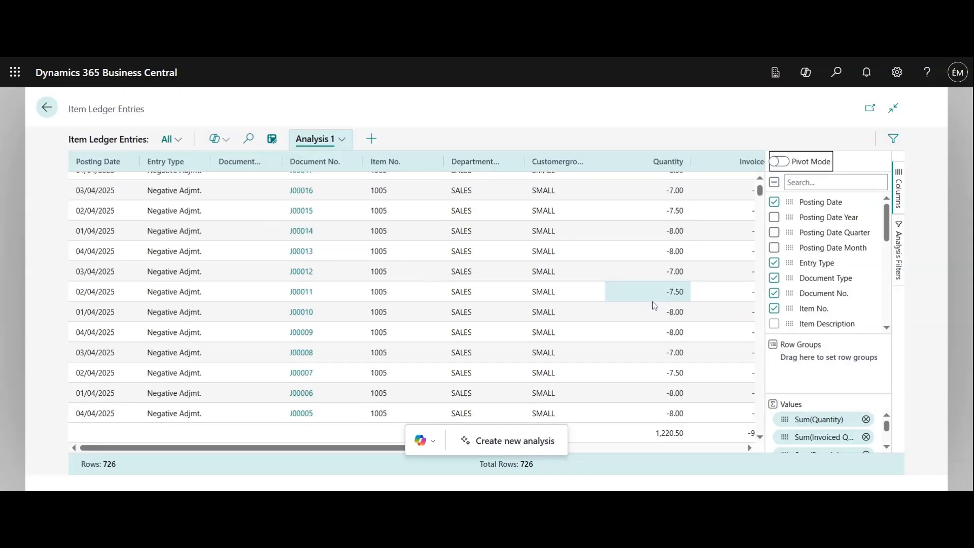
{"action": "scroll", "coordinate": [655, 308], "scroll_direction": "down", "scroll_amount": 2}
{"action": "scroll", "coordinate": [654, 309], "scroll_direction": "up", "scroll_amount": 5}
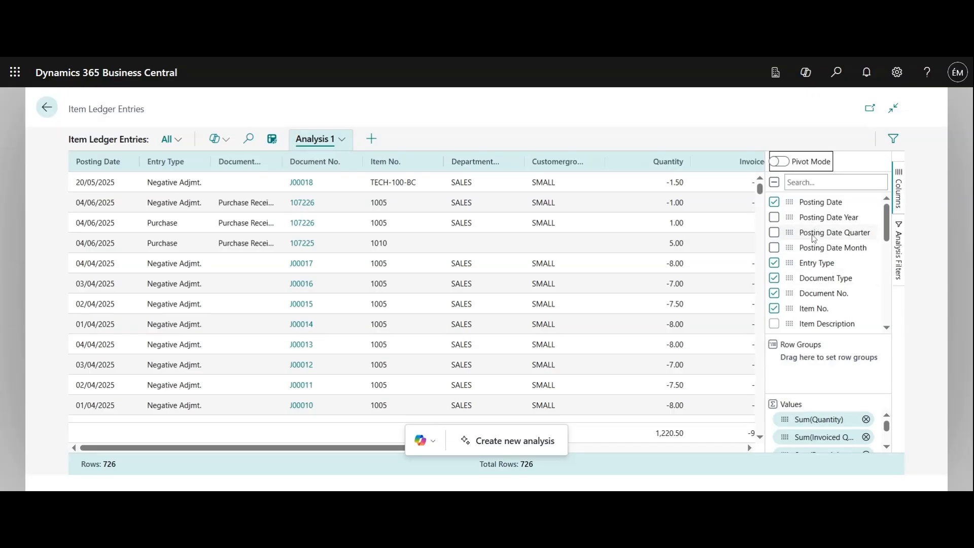
{"action": "left_click", "coordinate": [774, 248]}
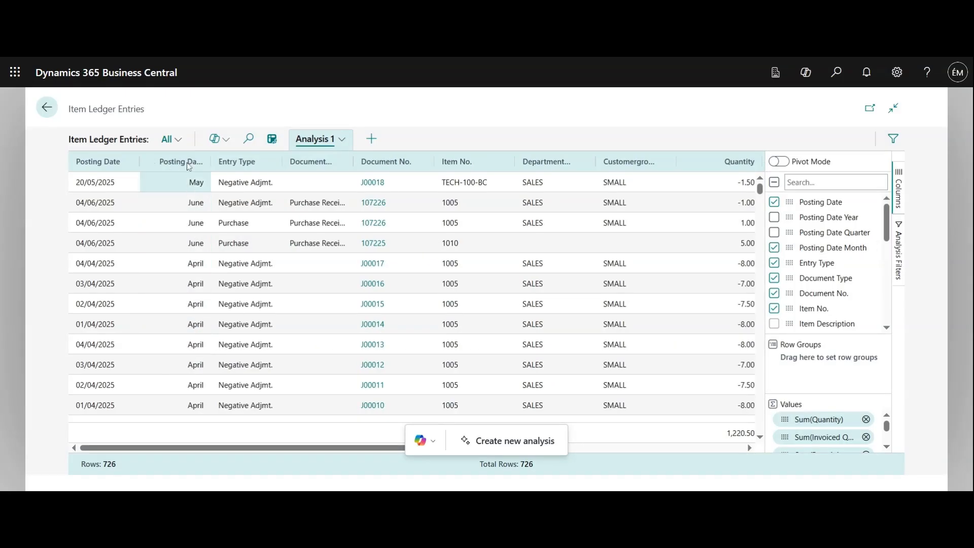
{"action": "left_click", "coordinate": [776, 251]}
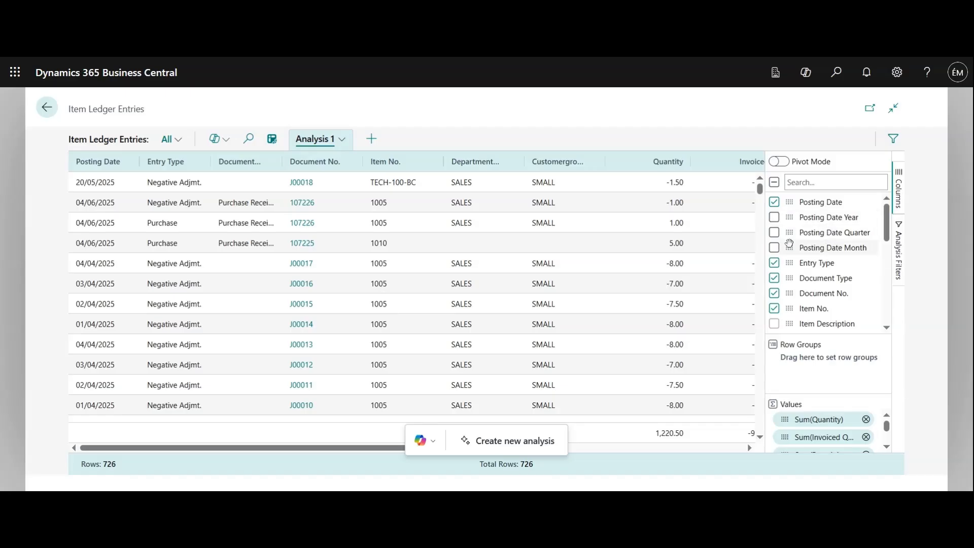
Group the analysis rows by the Quantity field.
{"action": "scroll", "coordinate": [811, 274], "scroll_direction": "down", "scroll_amount": 1}
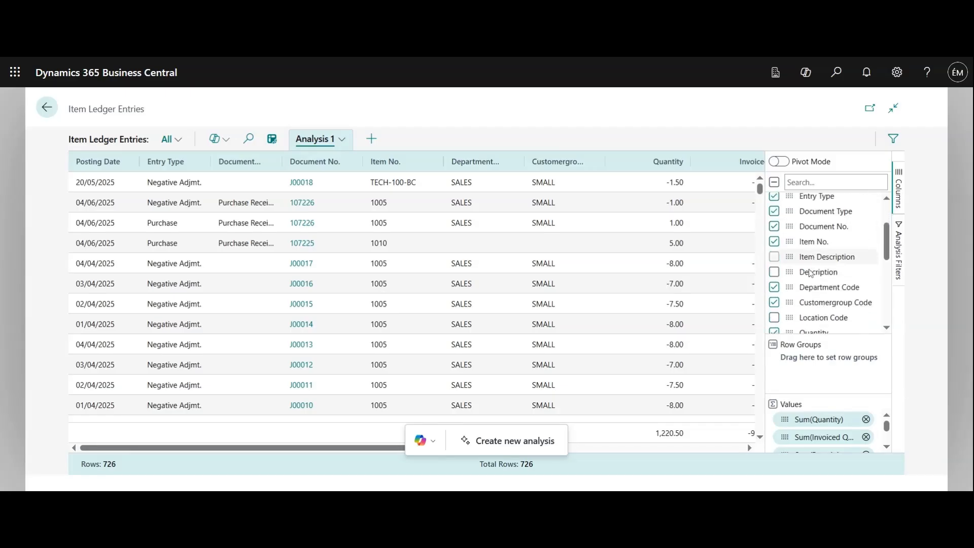
{"action": "scroll", "coordinate": [811, 274], "scroll_direction": "down", "scroll_amount": 1}
{"action": "scroll", "coordinate": [807, 304], "scroll_direction": "up", "scroll_amount": 3}
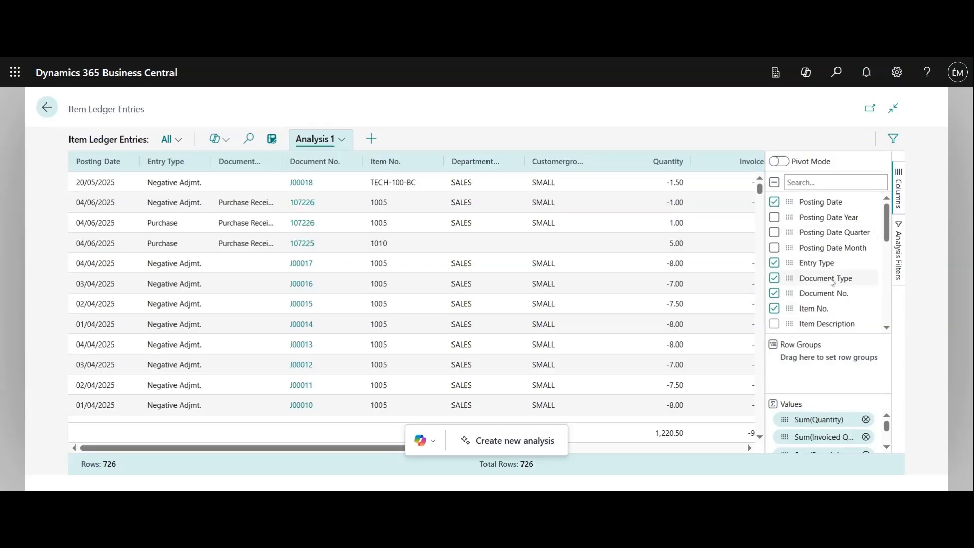
{"action": "scroll", "coordinate": [832, 283], "scroll_direction": "down", "scroll_amount": 3}
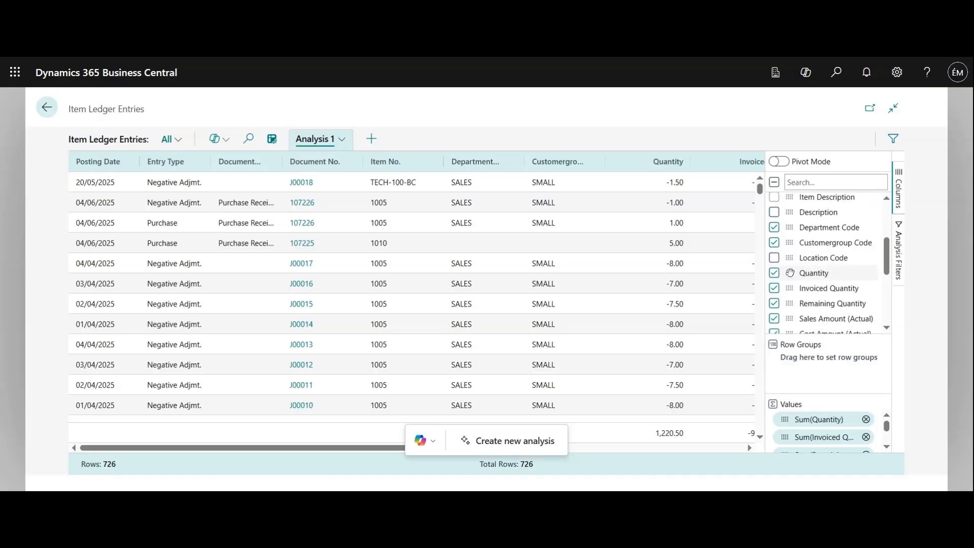
{"action": "left_click_drag", "start_coordinate": [789, 273], "coordinate": [796, 353]}
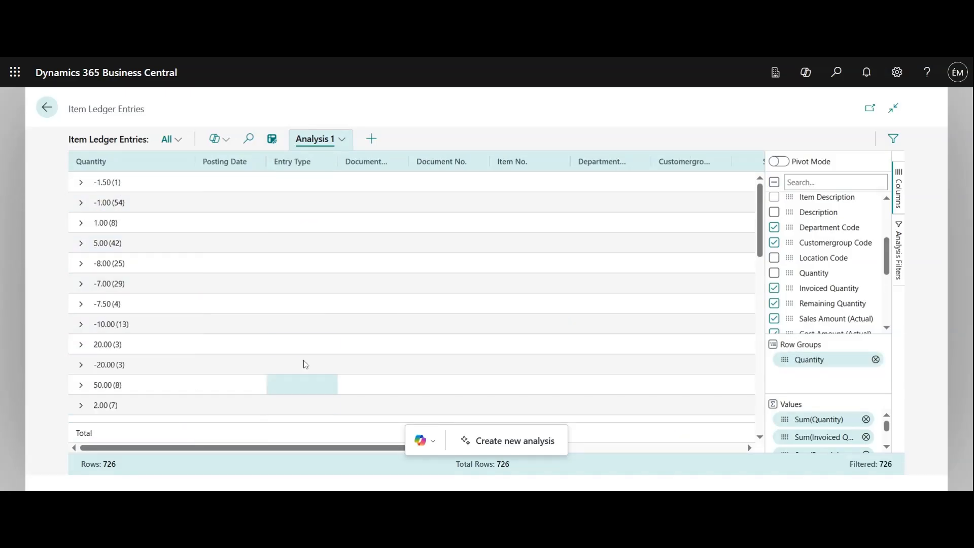
Inspect the entries grouped under quantities 1.00 and -1.00, collapsing each group again.
{"action": "left_click", "coordinate": [80, 226]}
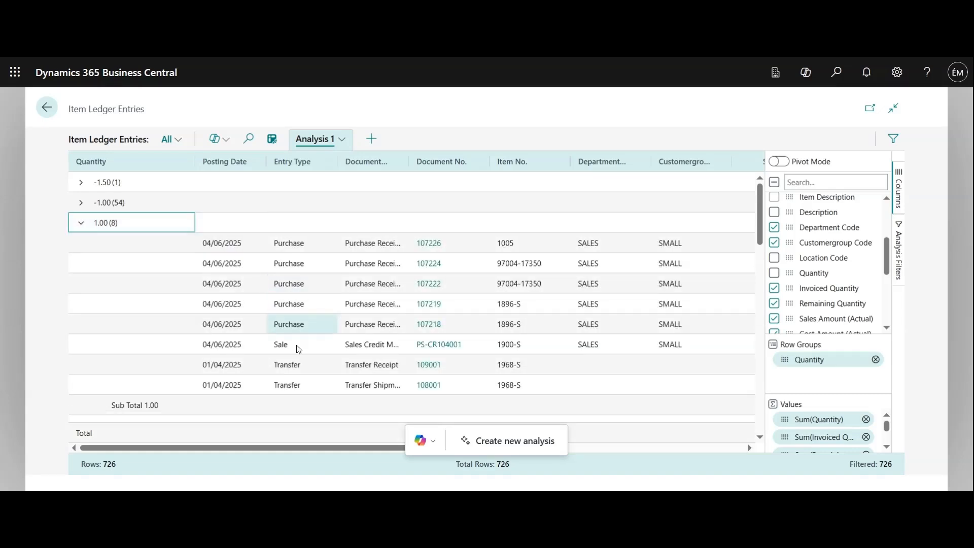
{"action": "left_click", "coordinate": [80, 225]}
{"action": "left_click", "coordinate": [81, 204]}
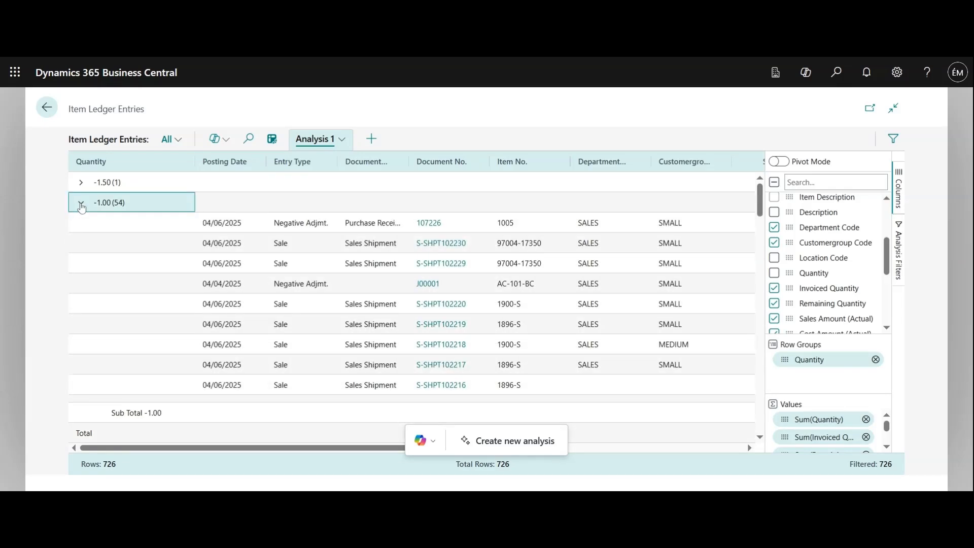
{"action": "left_click", "coordinate": [81, 204]}
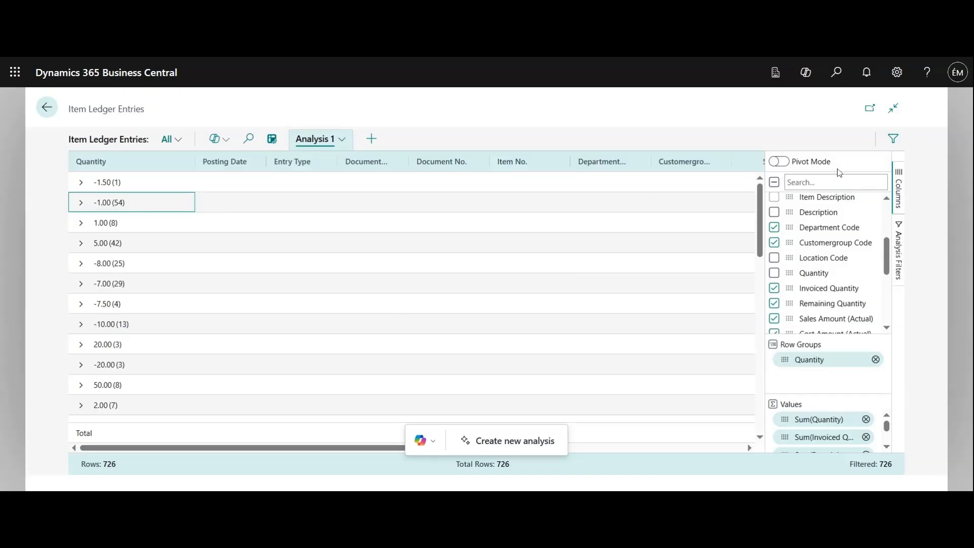
Turn on Pivot Mode and look through the summed values for each quantity group.
{"action": "left_click", "coordinate": [805, 164]}
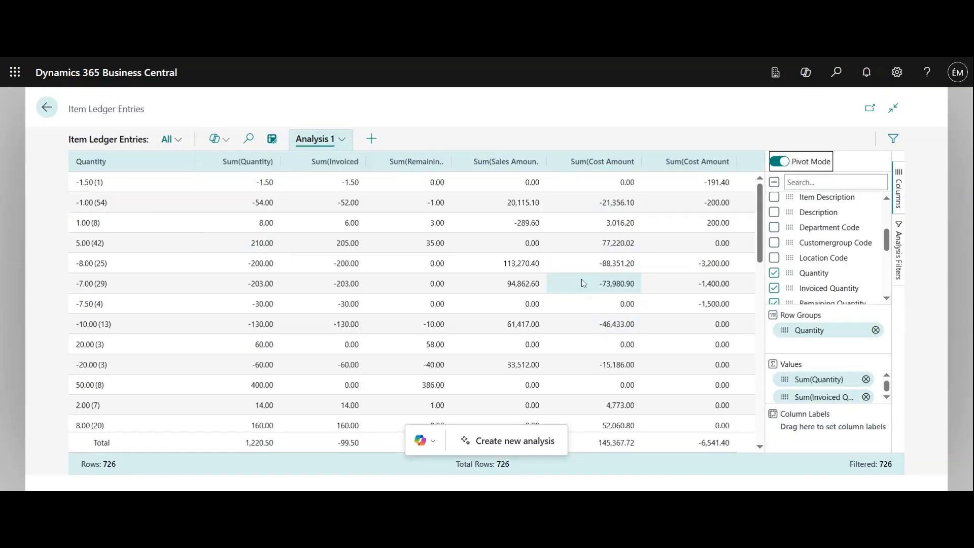
{"action": "scroll", "coordinate": [582, 281], "scroll_direction": "down", "scroll_amount": 10}
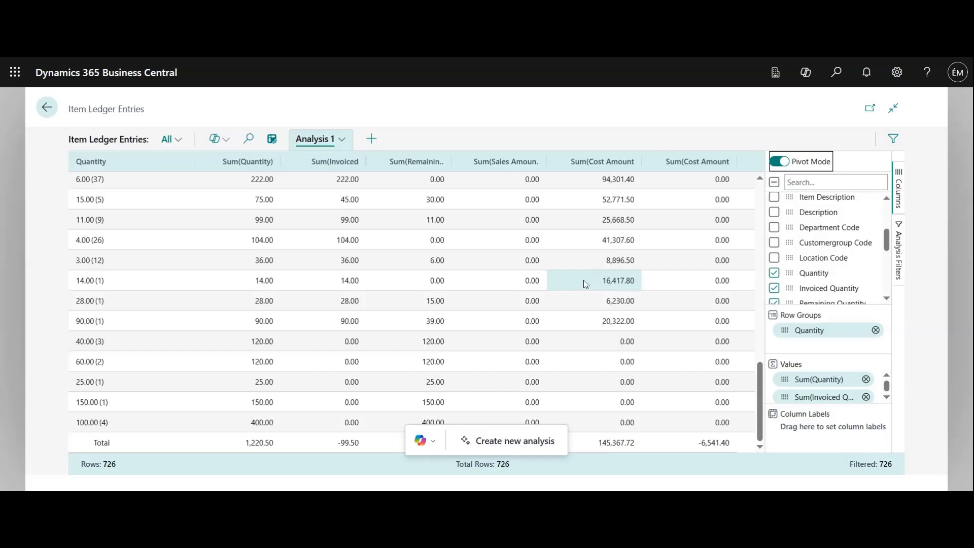
{"action": "scroll", "coordinate": [586, 283], "scroll_direction": "up", "scroll_amount": 6}
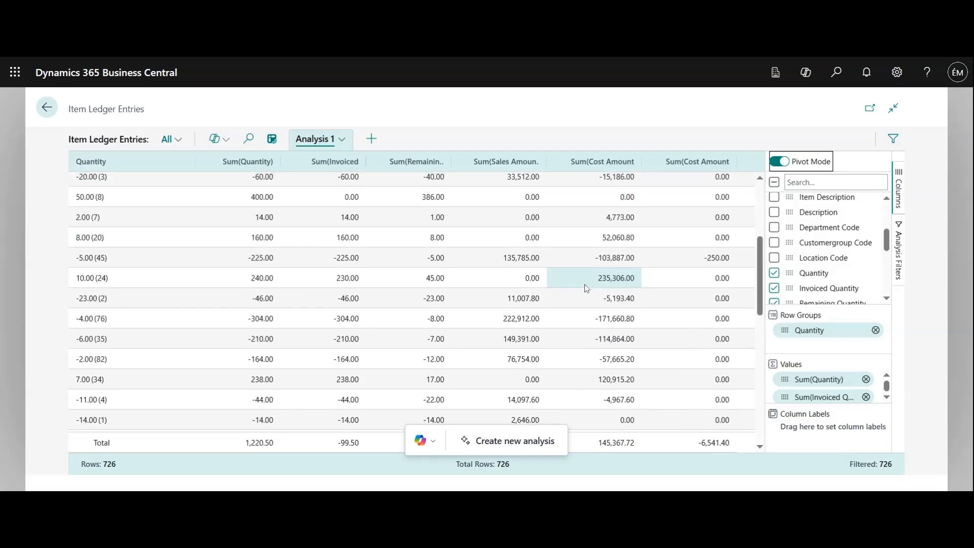
{"action": "scroll", "coordinate": [586, 288], "scroll_direction": "up", "scroll_amount": 3}
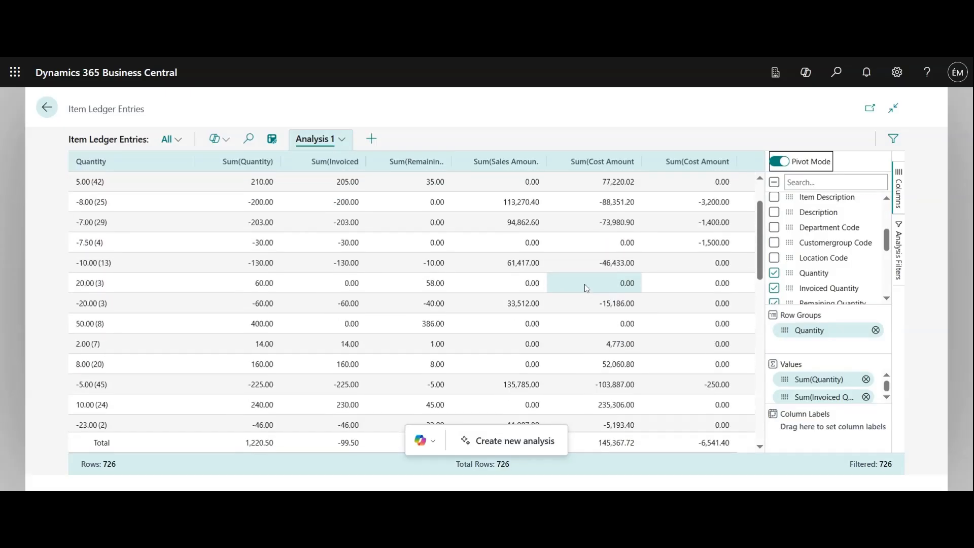
{"action": "scroll", "coordinate": [586, 289], "scroll_direction": "up", "scroll_amount": 1}
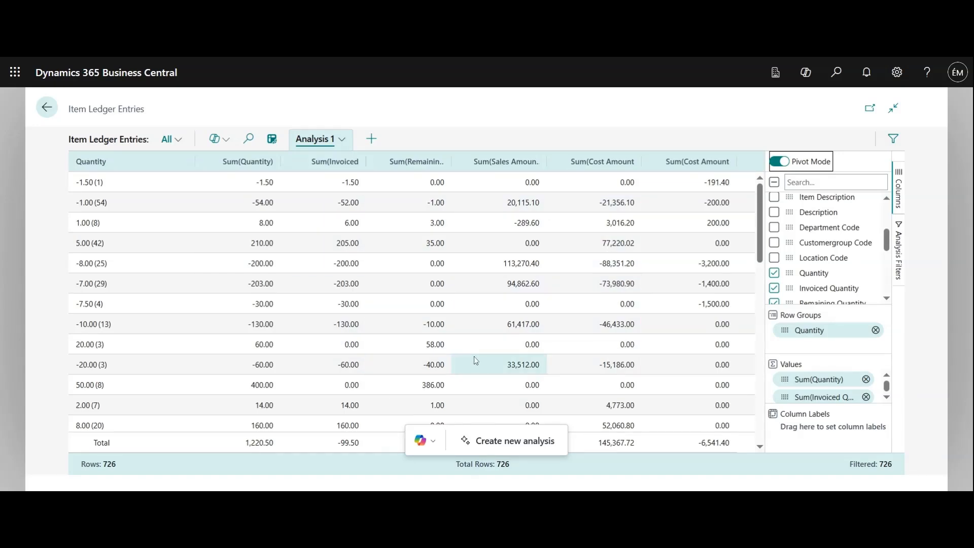
Review the options for managing Analysis 1 without applying any of them.
{"action": "left_click", "coordinate": [316, 143]}
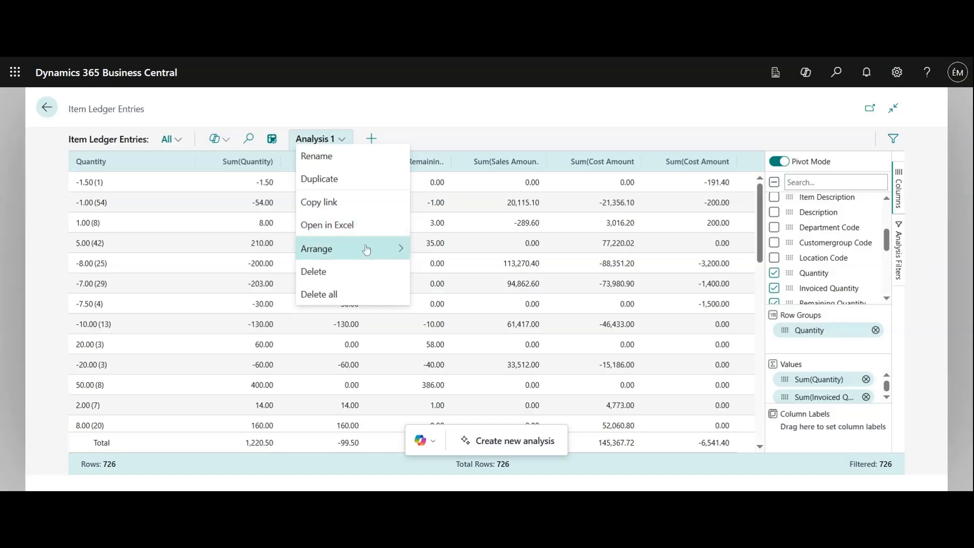
{"action": "mouse_move", "coordinate": [367, 258]}
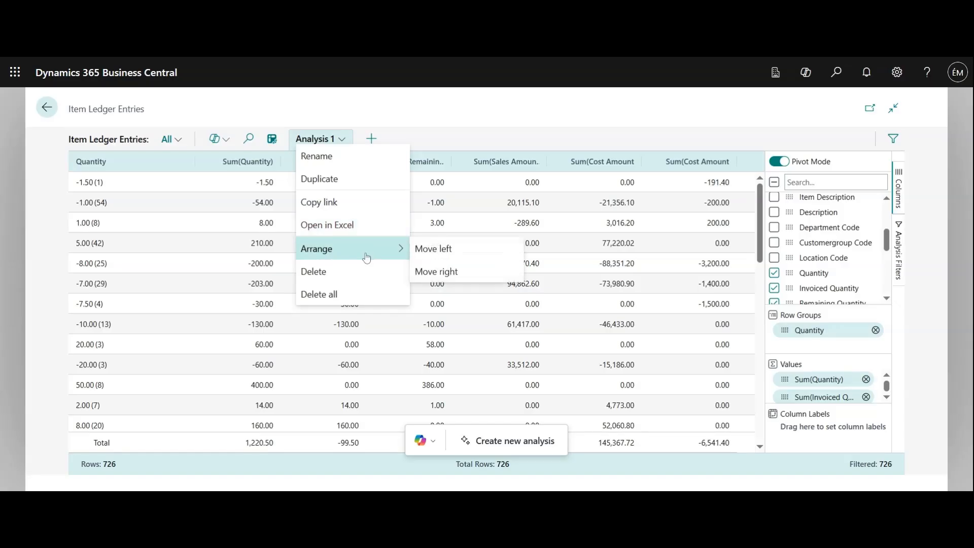
{"action": "left_click", "coordinate": [397, 130]}
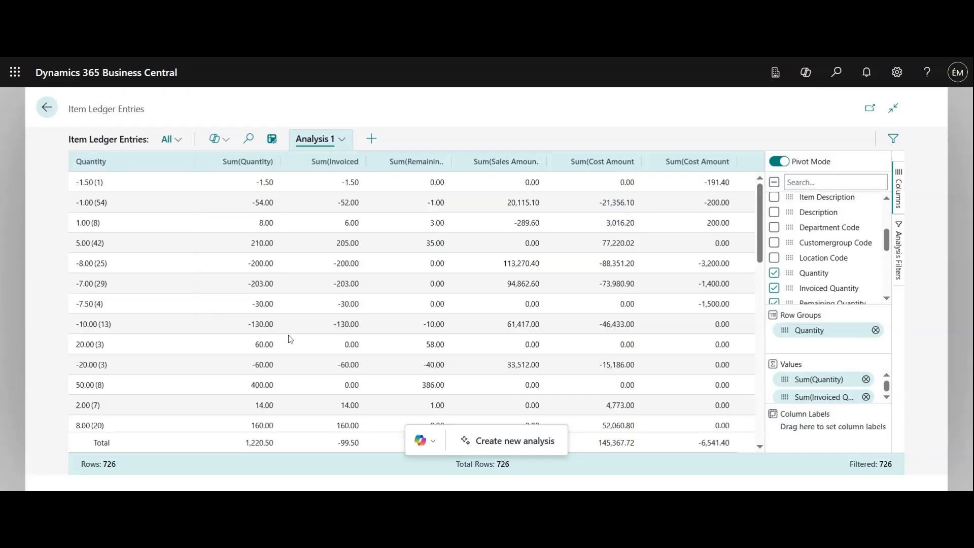
Leave analysis mode and look over the regular item ledger entries list.
{"action": "left_click", "coordinate": [271, 139]}
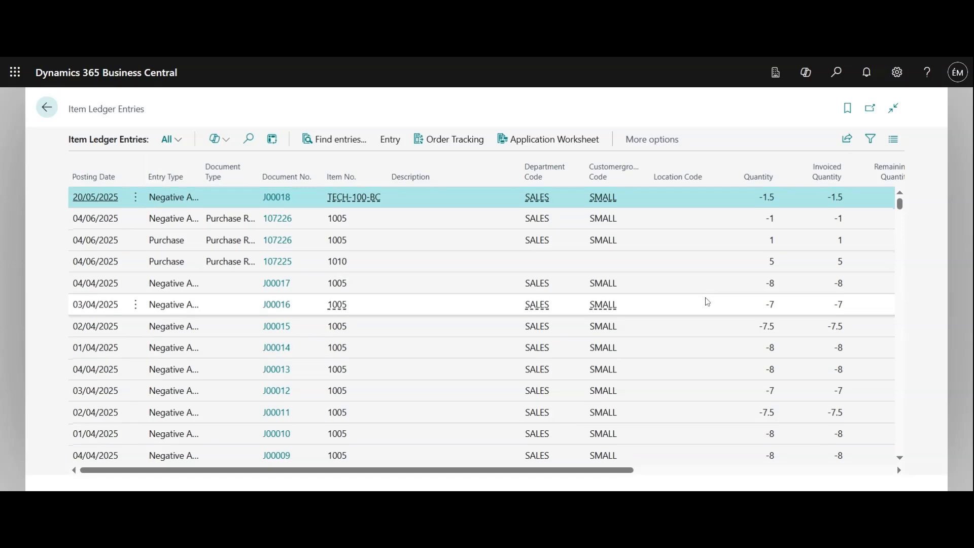
{"action": "scroll", "coordinate": [705, 301], "scroll_direction": "down", "scroll_amount": 3}
{"action": "scroll", "coordinate": [702, 298], "scroll_direction": "up", "scroll_amount": 3}
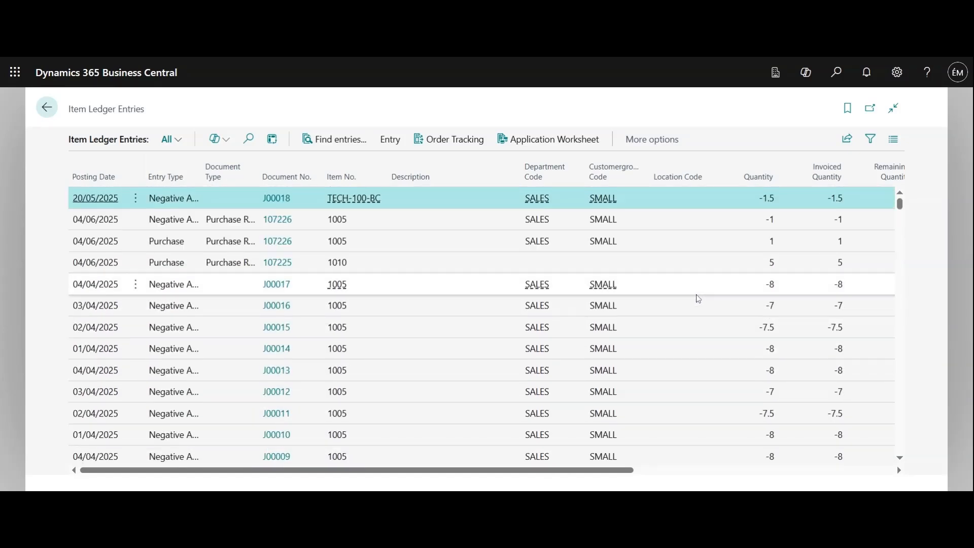